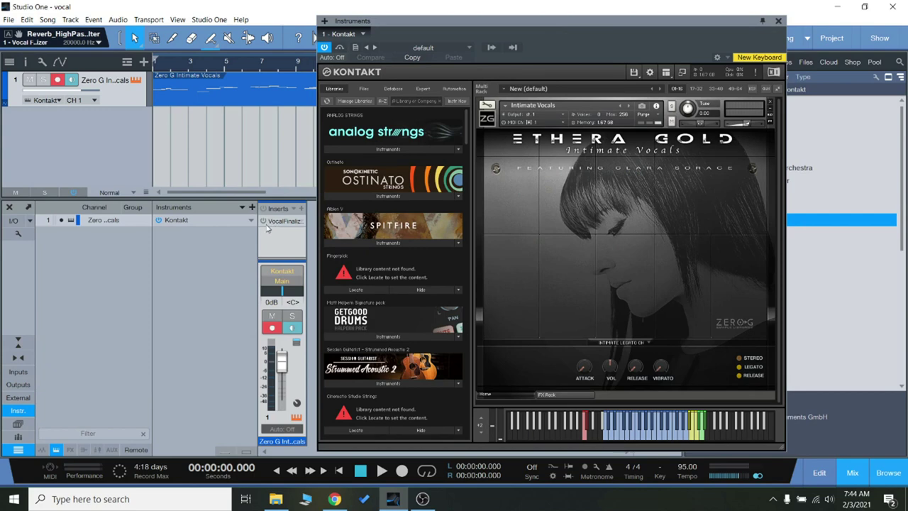
- Audition a few notes of the Intimate Vocals instrument on Kontakt's on-screen keyboard
left_click(638, 438)
left_click(661, 439)
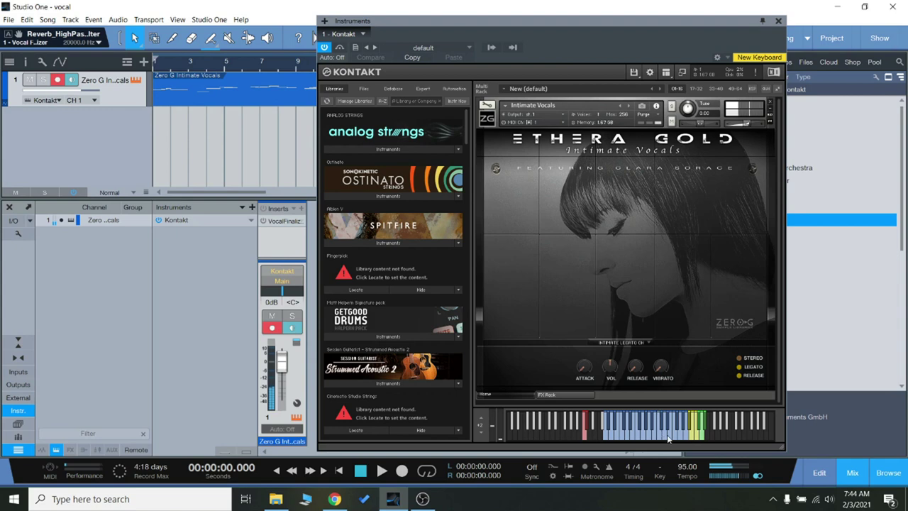
left_click(670, 439)
- Open the Vocal Finalizer insert on the vocal channel and move its window clear of the Ethera Gold interface
left_click(280, 221)
left_click_drag(312, 128, 526, 127)
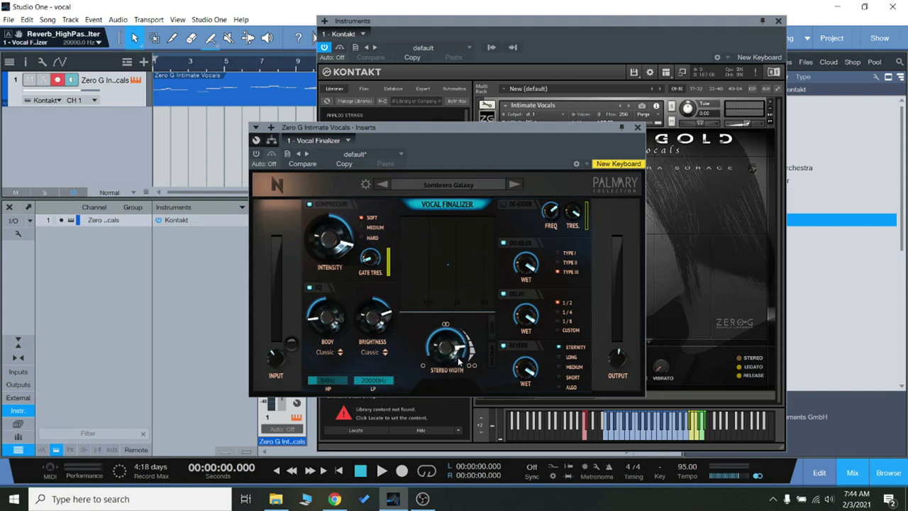
left_click_drag(483, 131, 488, 123)
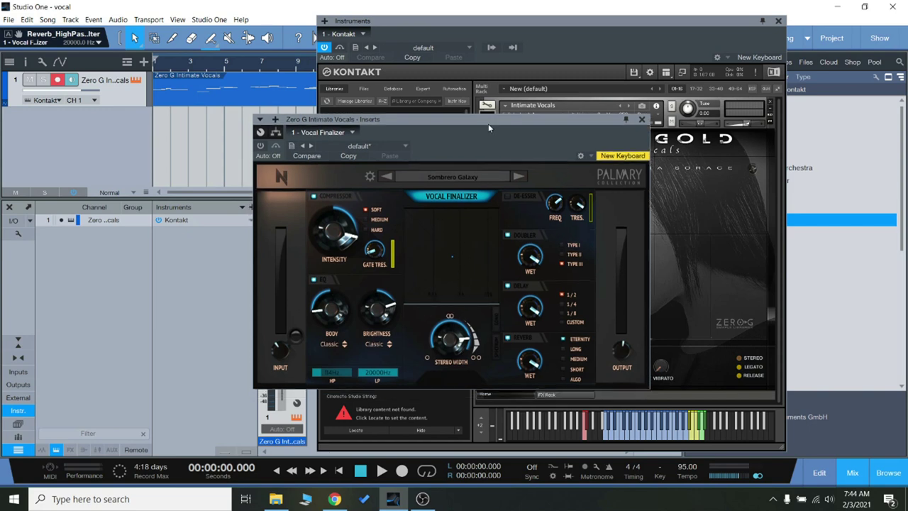
left_click_drag(497, 124, 559, 108)
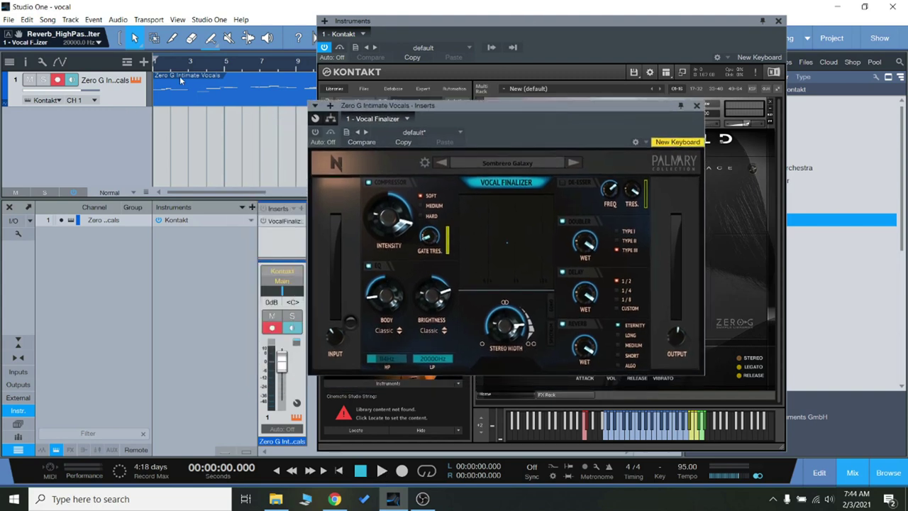
left_click_drag(503, 116, 297, 104)
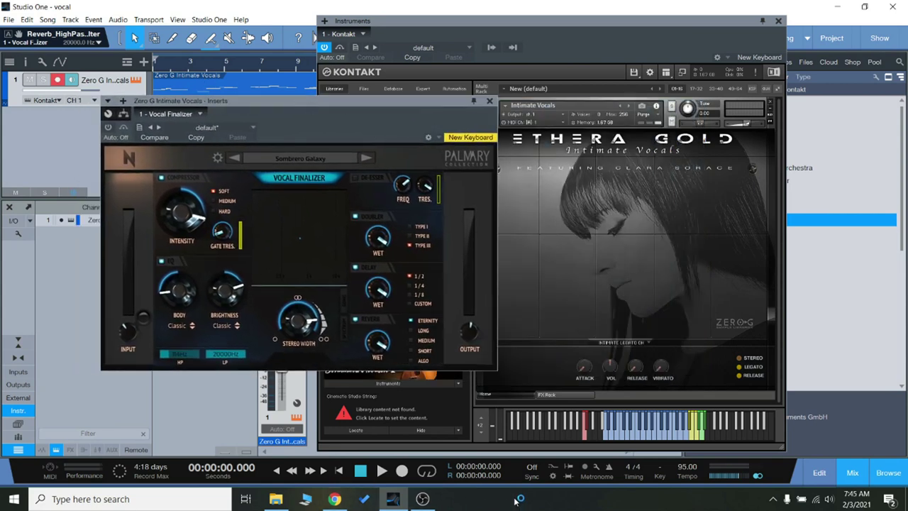
- Play the vocal track with Vocal Finalizer switched off, then stop and return to the start
left_click(381, 471)
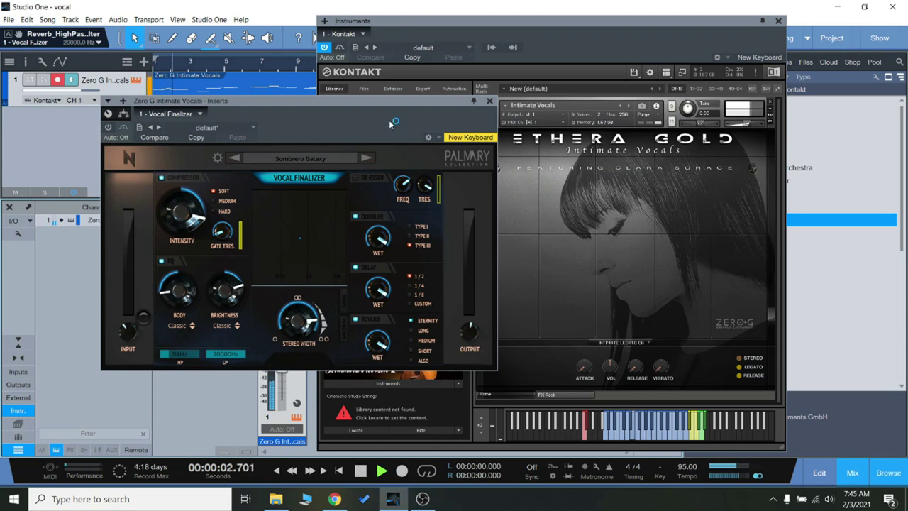
left_click_drag(390, 99, 639, 99)
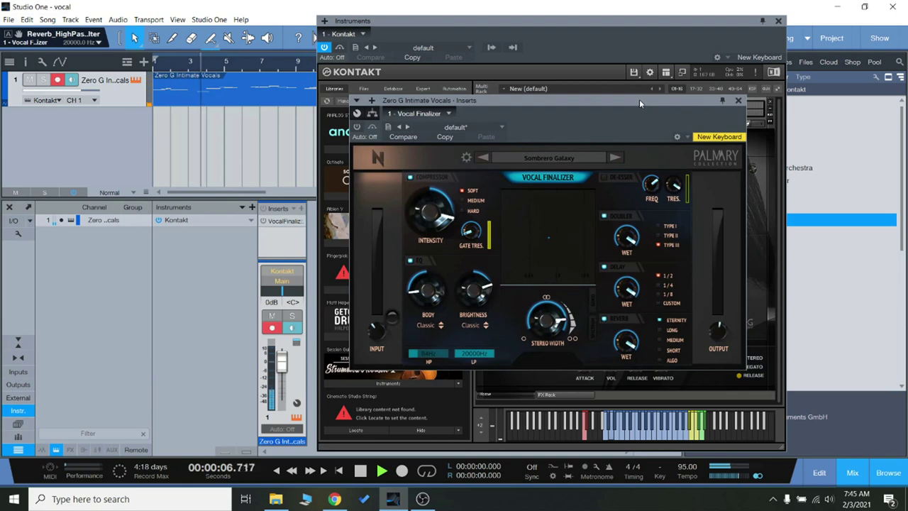
left_click(361, 472)
left_click(277, 471)
left_click_drag(604, 101, 586, 106)
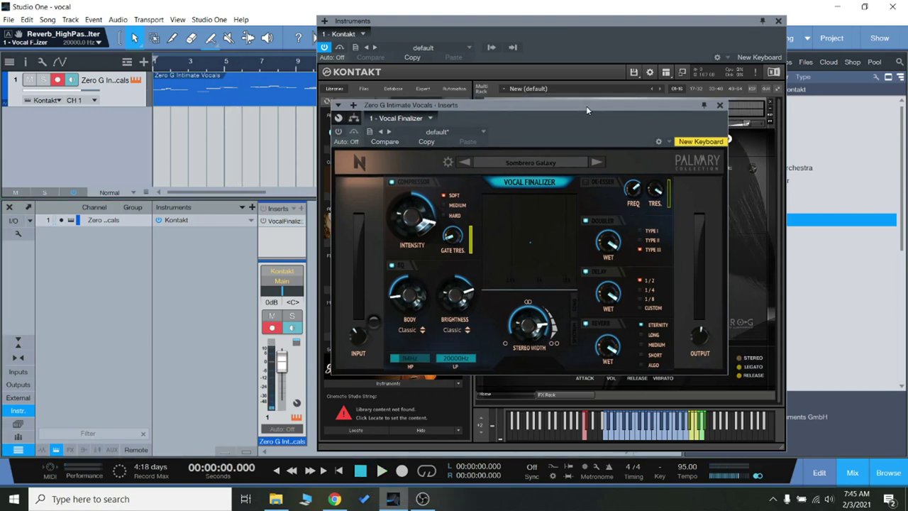
- Load the Celtic Beauty preset from Vocal Finalizer's Main Vocals bank and close the preset browser
left_click(525, 163)
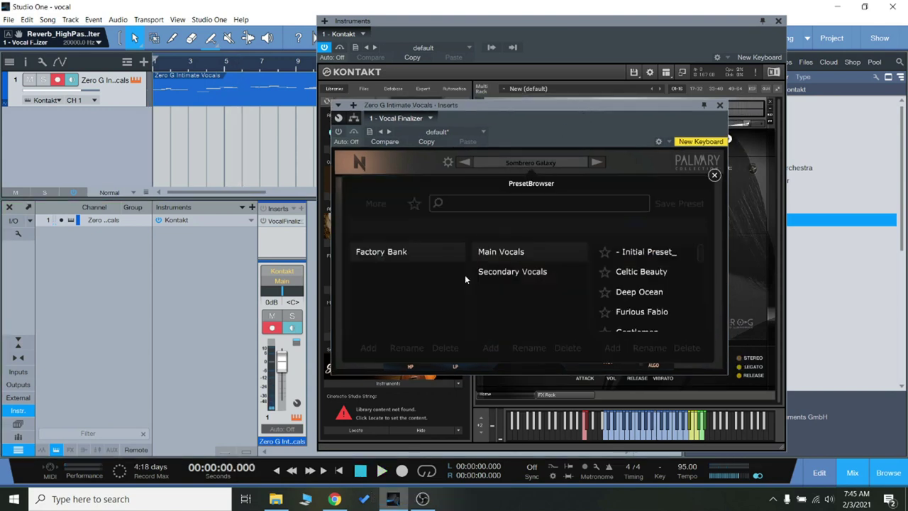
left_click(641, 273)
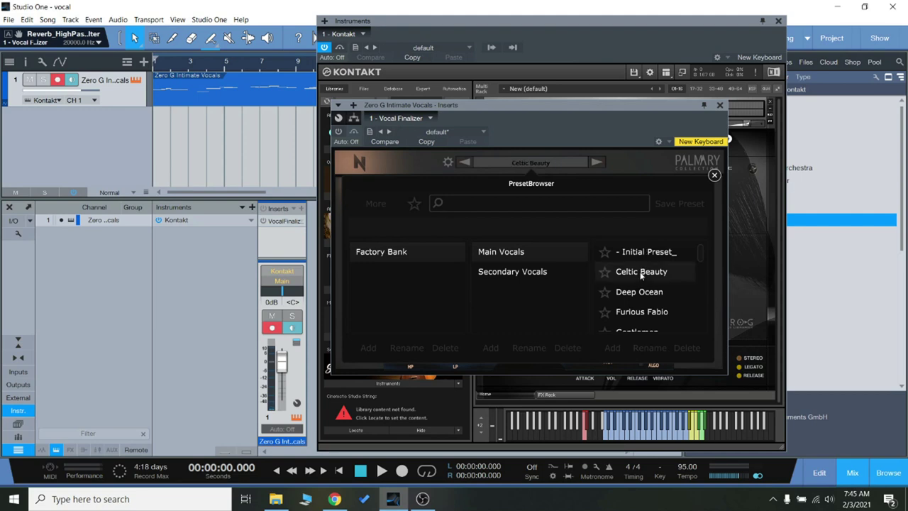
scroll(649, 287, "down", 3)
scroll(652, 292, "up", 3)
left_click_drag(546, 111, 499, 108)
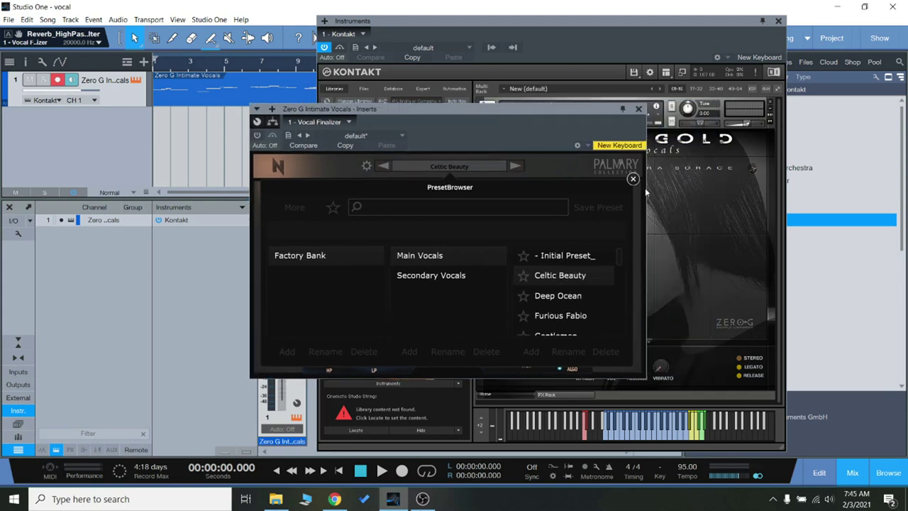
left_click(632, 177)
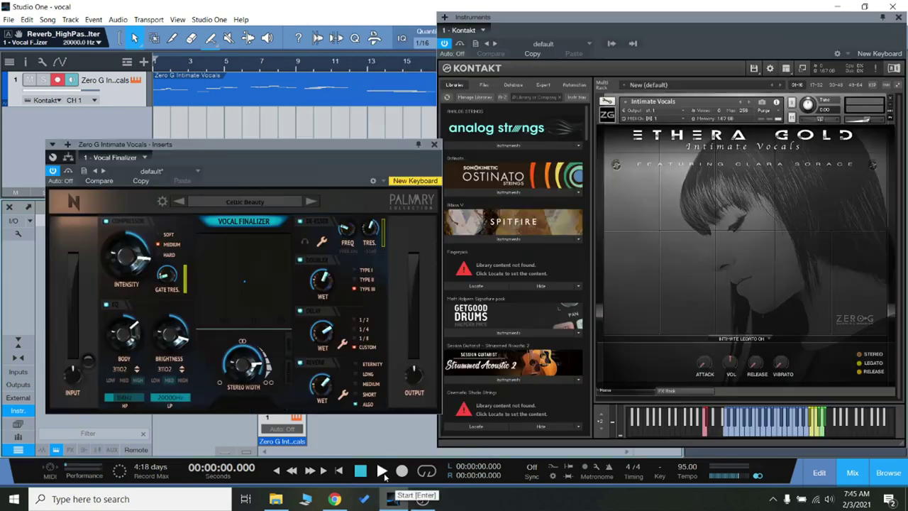
- Play back the vocal track to audition the Celtic Beauty preset
left_click(383, 471)
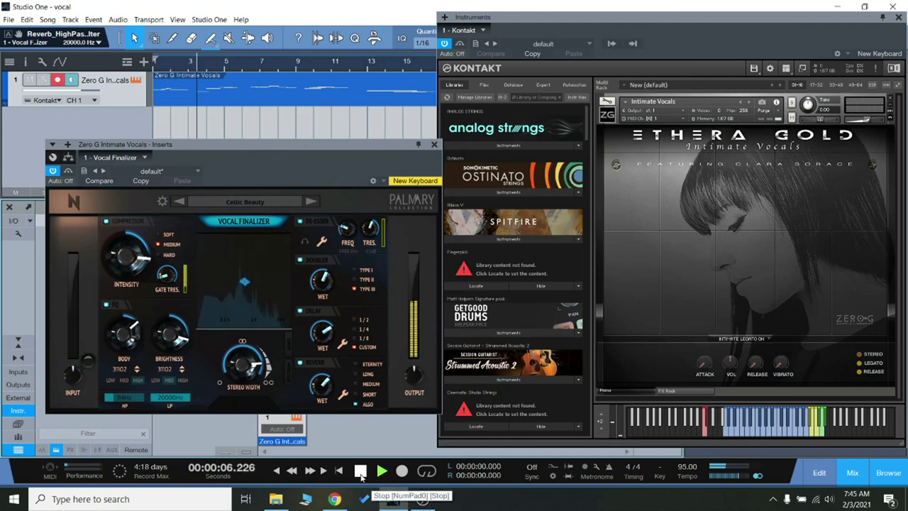
left_click(361, 471)
key("space")
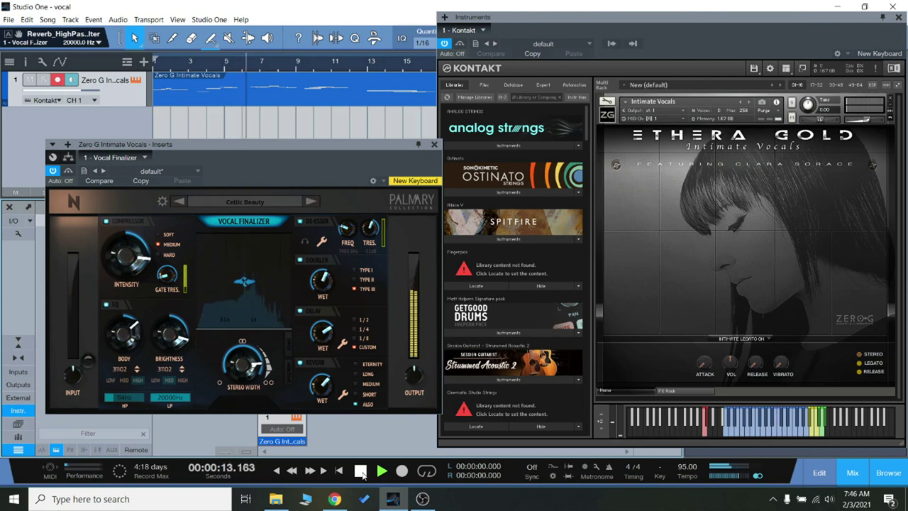
- Load the - Initial Preset_ preset, resume playback and adjust Vocal Finalizer's output level
left_click(286, 201)
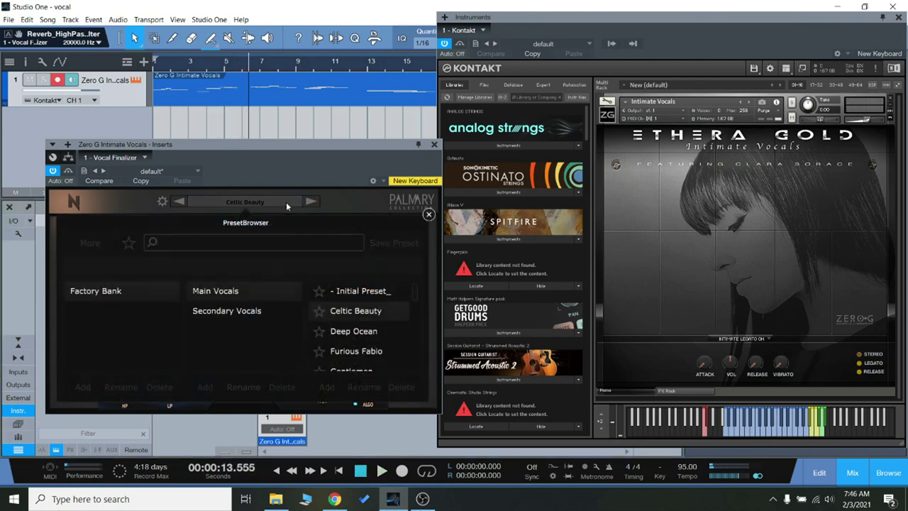
left_click(324, 369)
key("space")
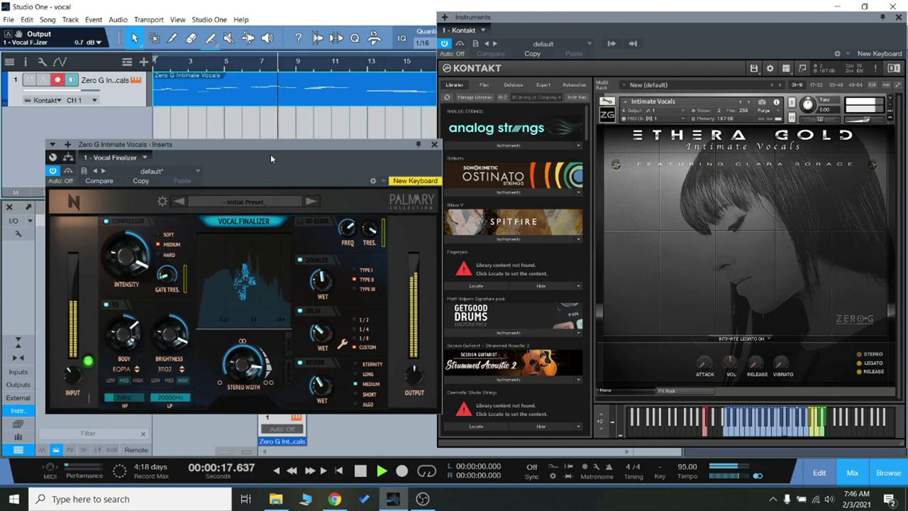
left_click_drag(417, 383, 417, 375)
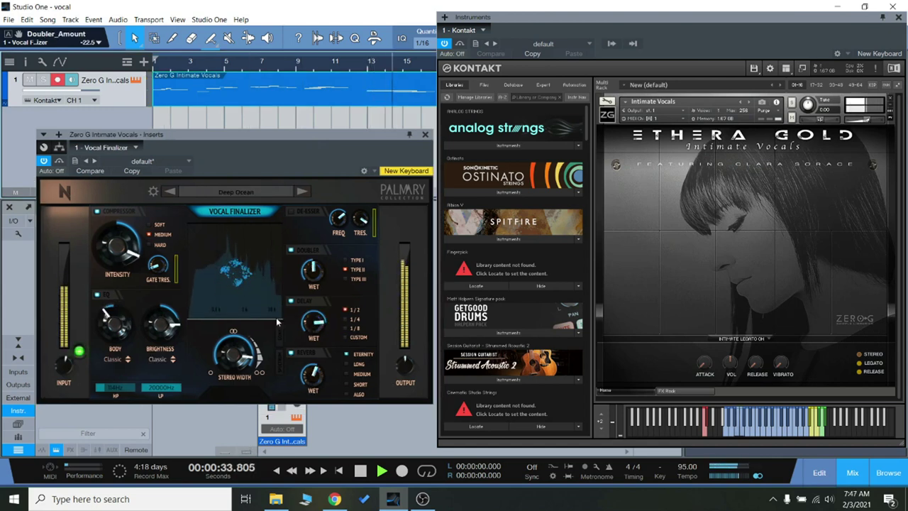
- Rearrange the Kontakt and Vocal Finalizer windows so they sit apart, and stop playback
left_click_drag(594, 19, 641, 37)
left_click_drag(332, 137, 336, 138)
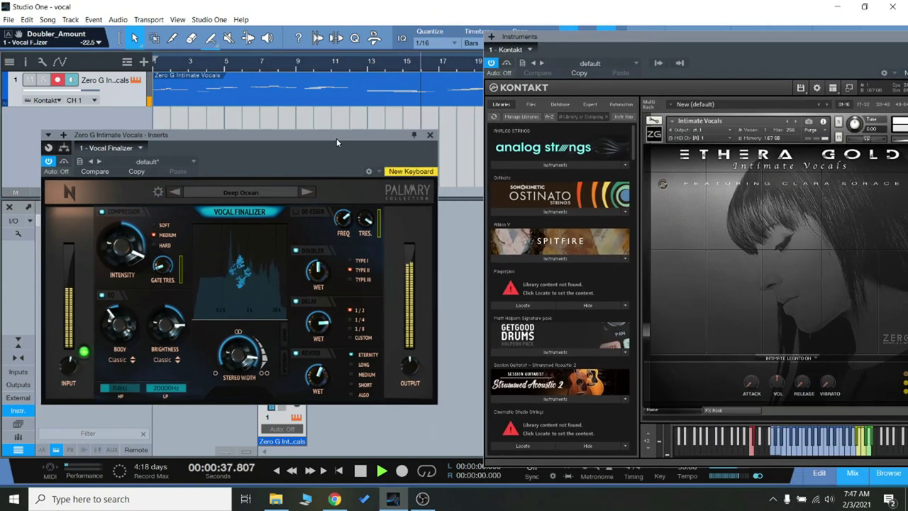
left_click(361, 472)
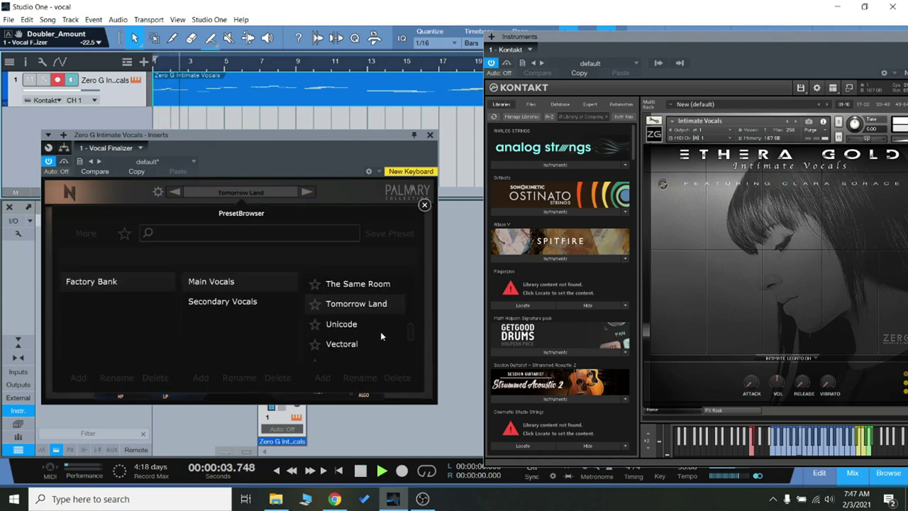
- Load the Sombrero Galaxy preset from the Main Vocals bank and close the preset browser
scroll(380, 332, "down", 2)
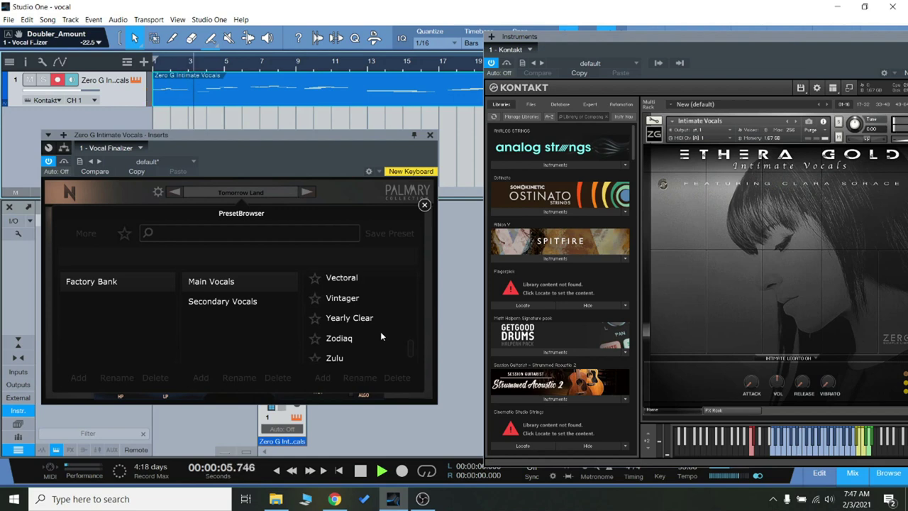
scroll(381, 331, "up", 2)
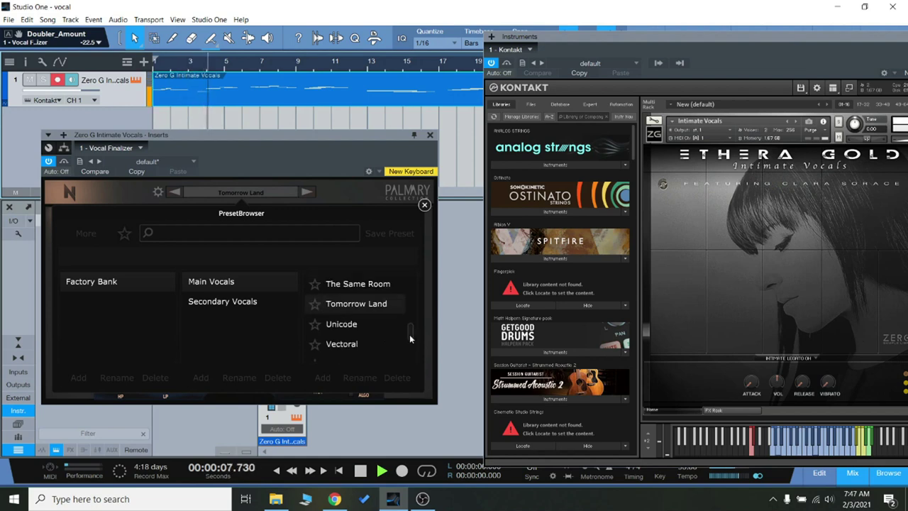
scroll(413, 335, "up", 1)
scroll(416, 332, "up", 1)
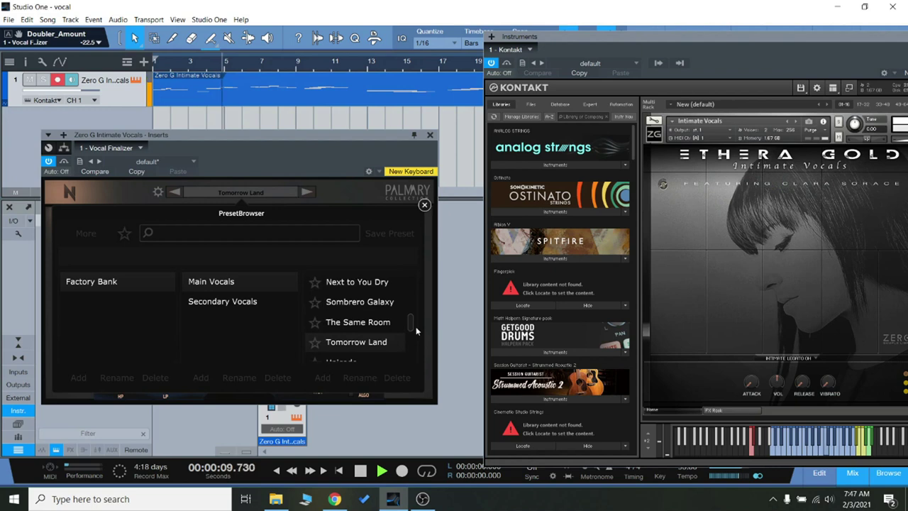
scroll(416, 332, "up", 1)
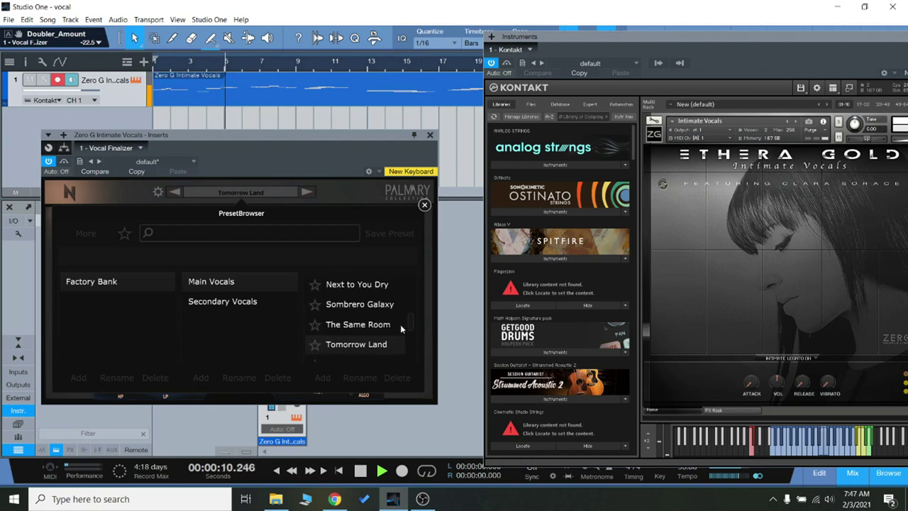
left_click(356, 305)
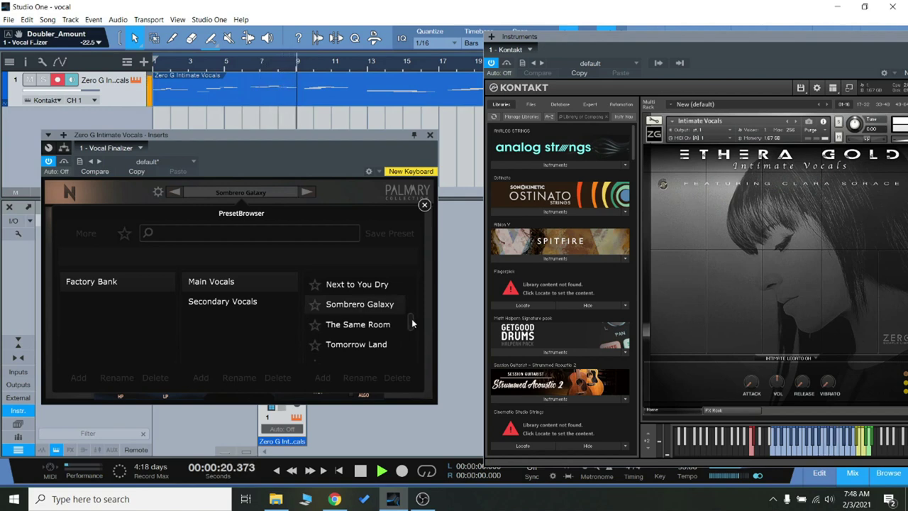
left_click(424, 205)
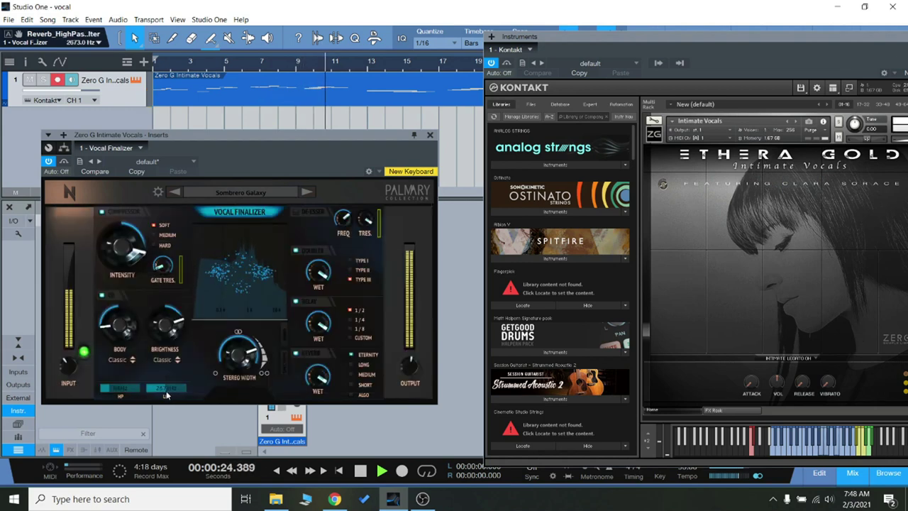
- Set Vocal Finalizer's low-pass filter to 20000 Hz and lower the Doubler's wet amount during playback
left_click_drag(163, 395, 172, 383)
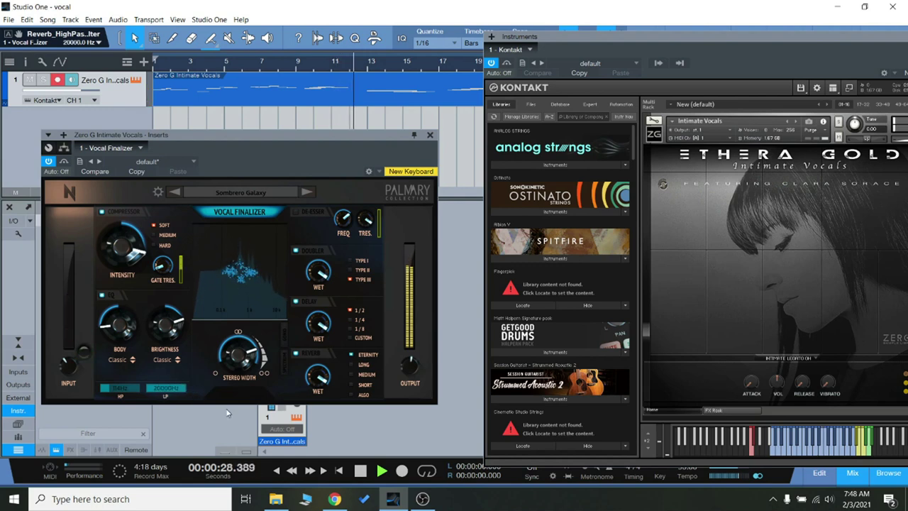
left_click_drag(296, 136, 312, 126)
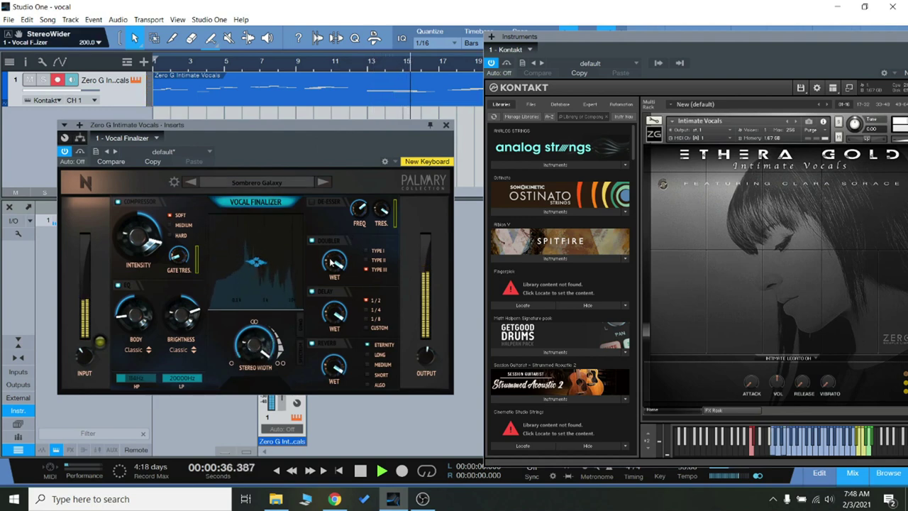
left_click_drag(333, 264, 358, 405)
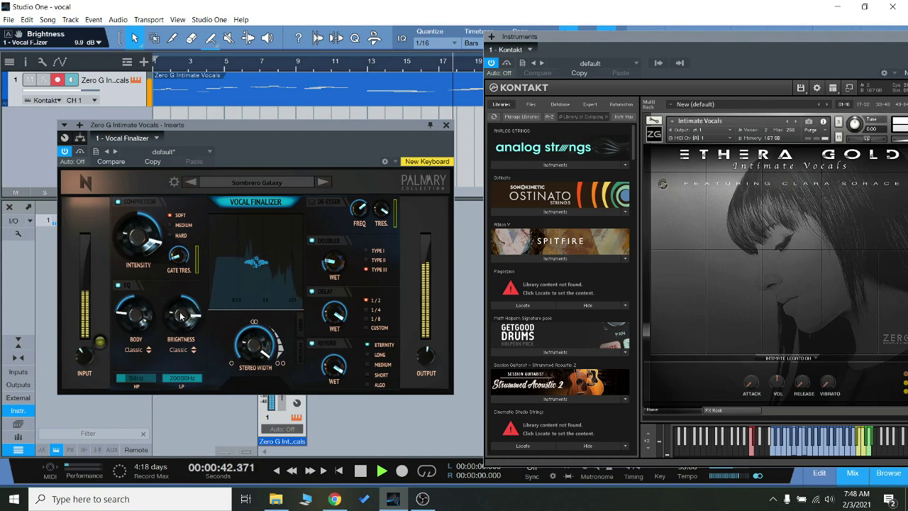
- Sweep the low-pass filter down to about 1185 Hz, reset it to 20000 Hz and stop playback
left_click_drag(181, 376, 178, 384)
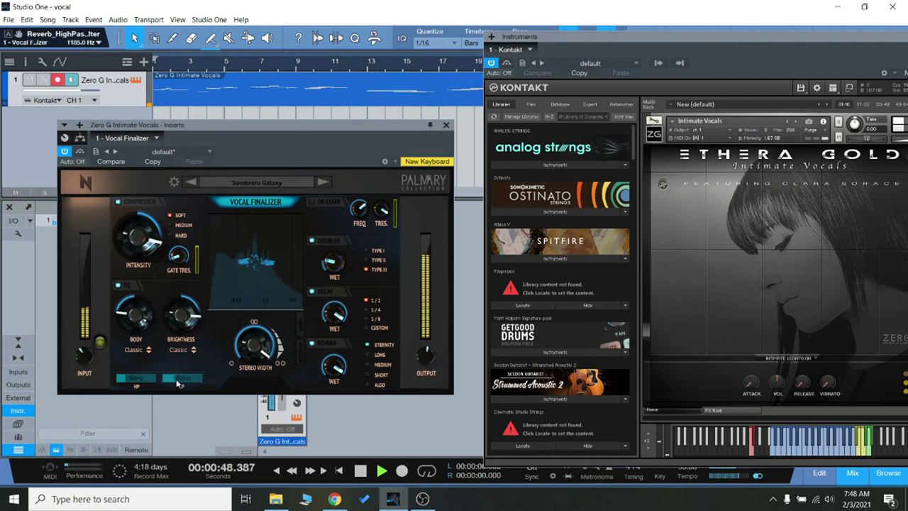
double_click(182, 378)
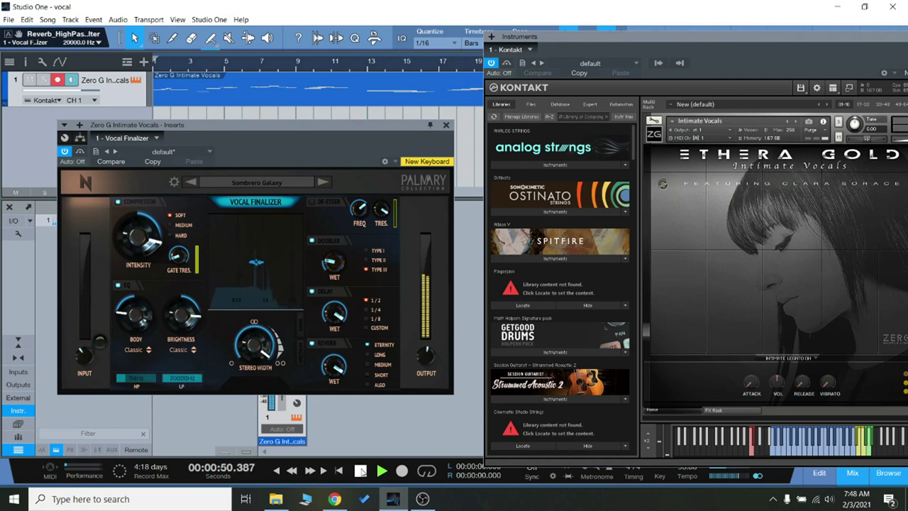
left_click(360, 471)
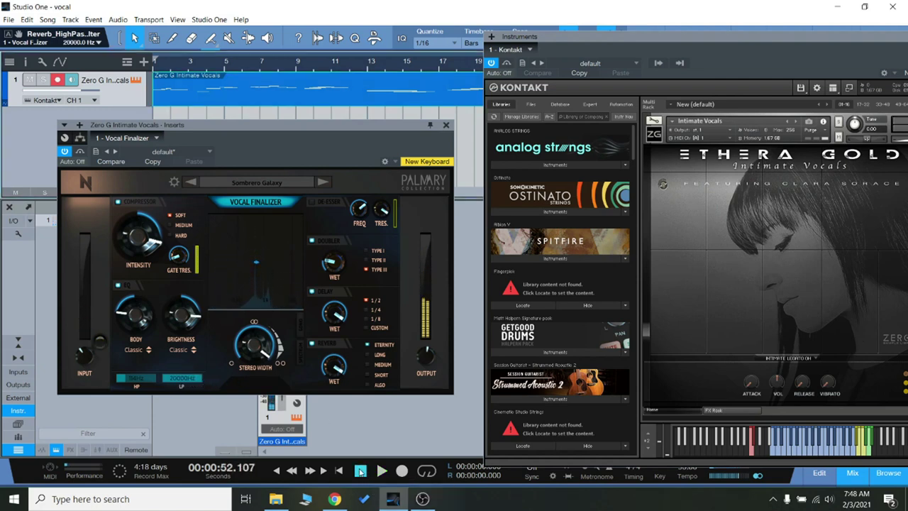
- Load the Zulu preset from the Main Vocals bank and play the vocal track from the start, closing the preset browser
left_click(266, 182)
scroll(377, 329, "down", 15)
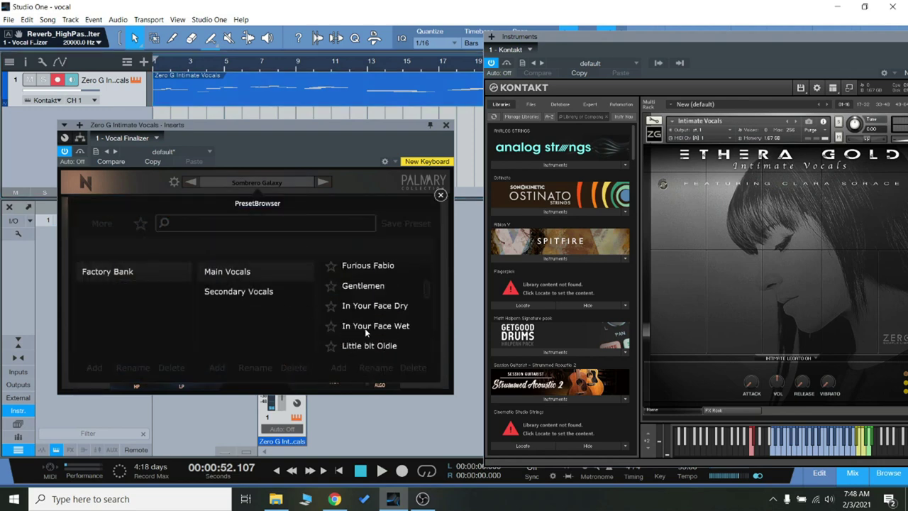
left_click(356, 345)
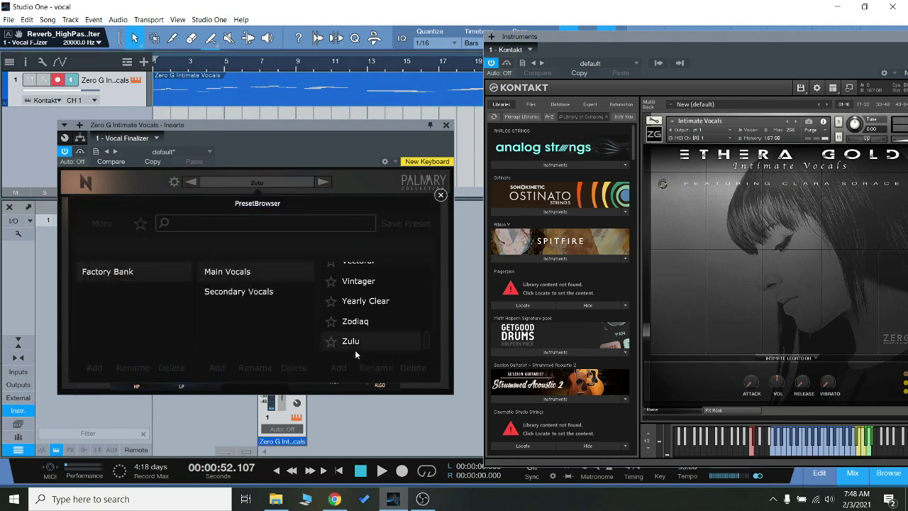
left_click(277, 471)
left_click(382, 471)
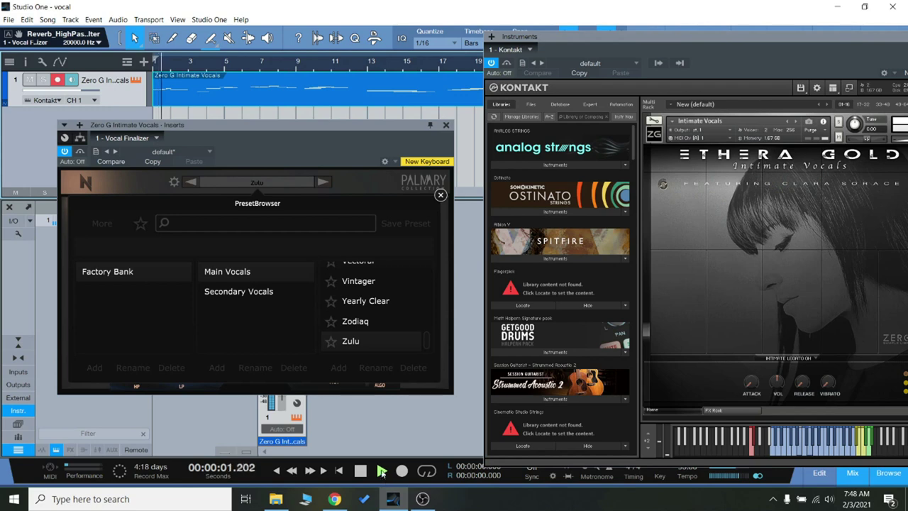
left_click(440, 194)
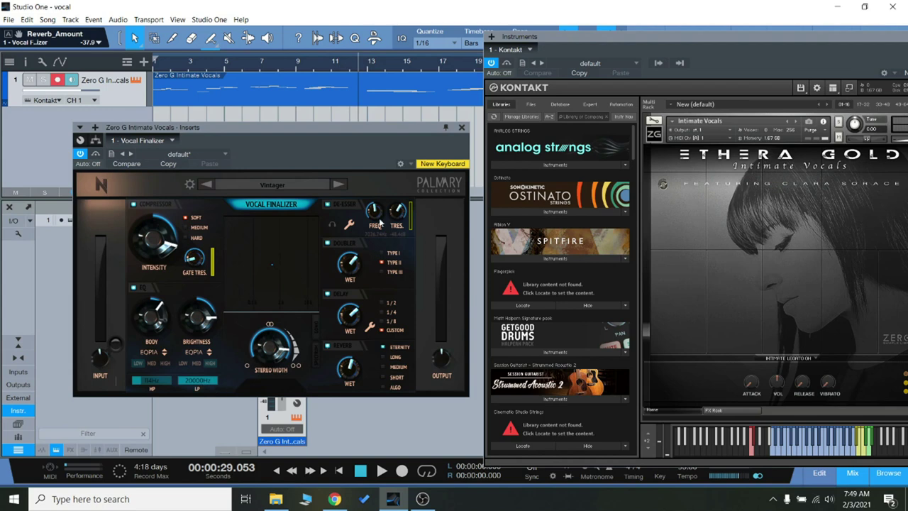
- Resume playback and raise Vocal Finalizer's Doubler wet amount to 5.0 and its Reverb wet amount to about -26.0
left_click_drag(350, 275, 353, 271)
left_click(383, 469)
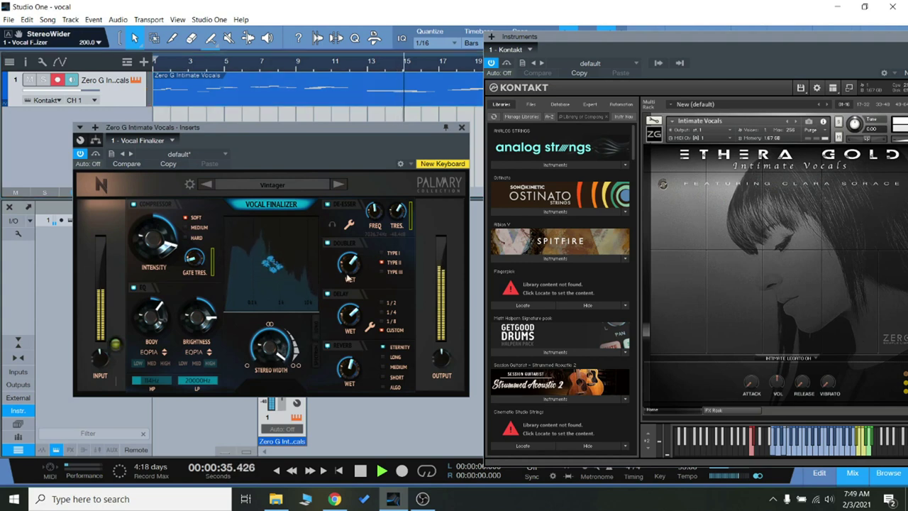
left_click_drag(351, 268, 353, 256)
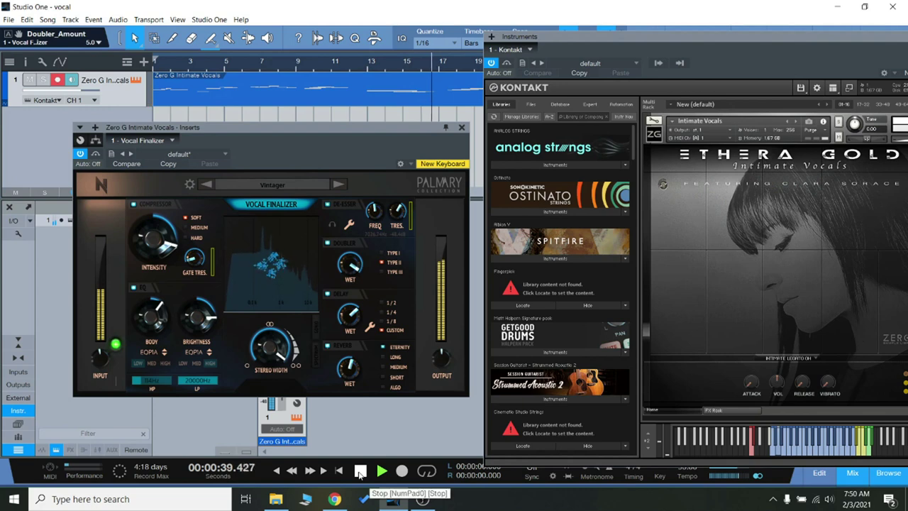
left_click(357, 360)
left_click_drag(357, 360, 356, 334)
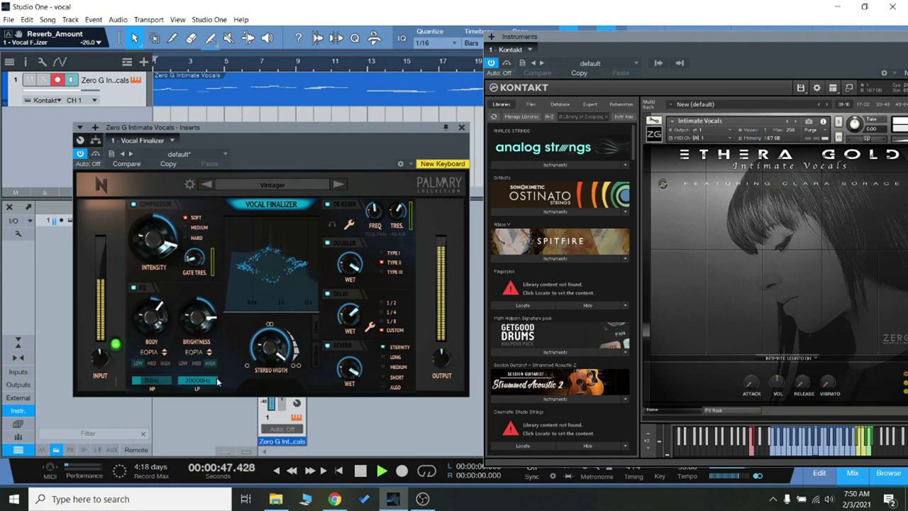
- Lower Vocal Finalizer's low-pass filter to 539 Hz, then stop playback and return to the song start
left_click_drag(210, 381, 210, 401)
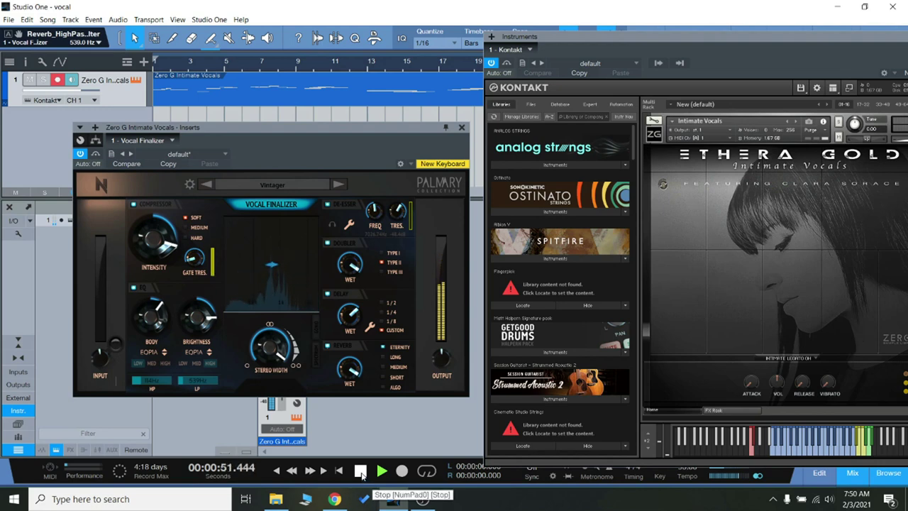
left_click(361, 472)
left_click(360, 472)
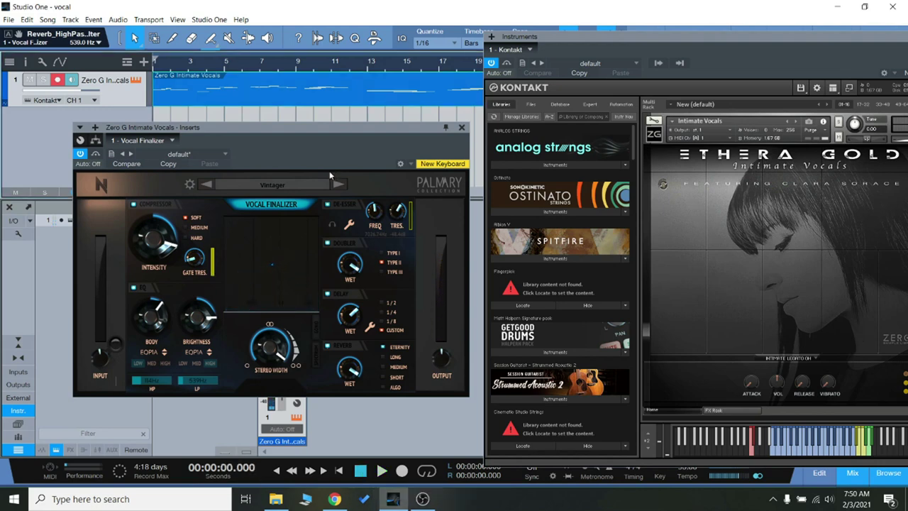
- Close the Vocal Finalizer window and open the Zero G Intimate Vocals event in the note editor
left_click_drag(346, 129, 342, 124)
left_click_drag(659, 41, 603, 40)
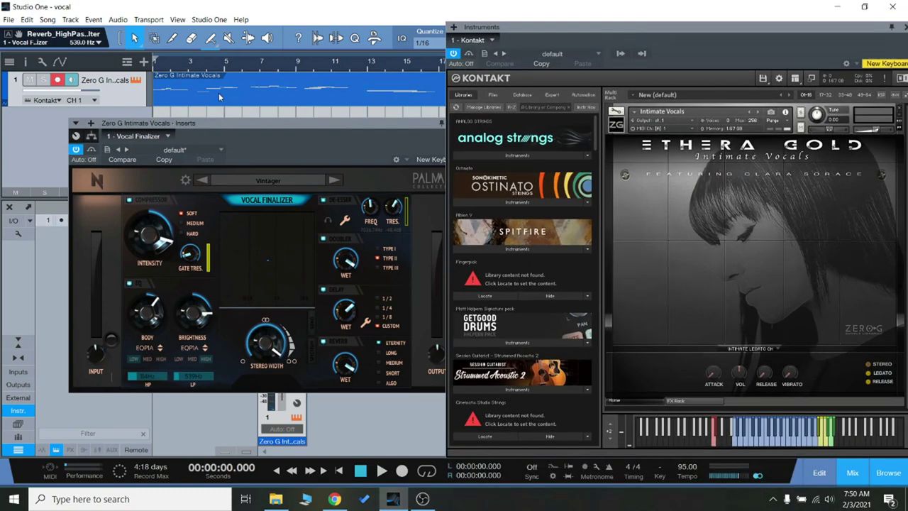
left_click(440, 123)
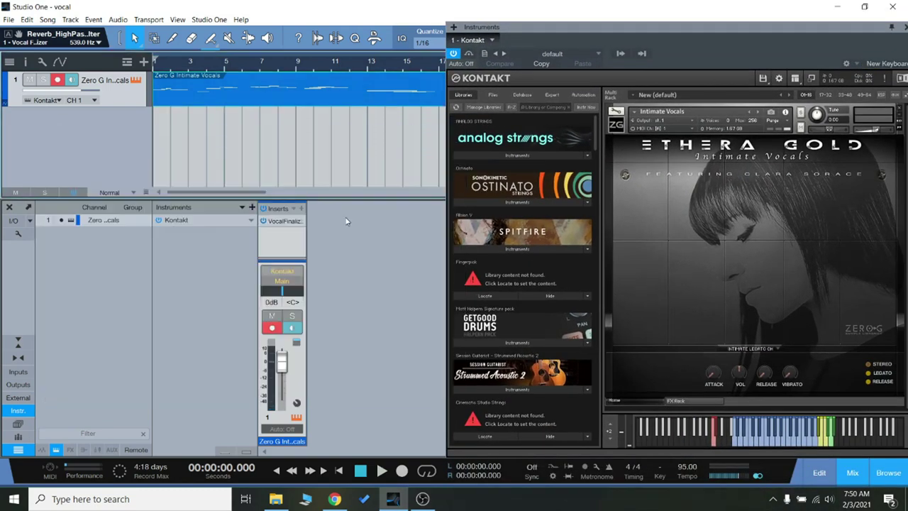
double_click(273, 90)
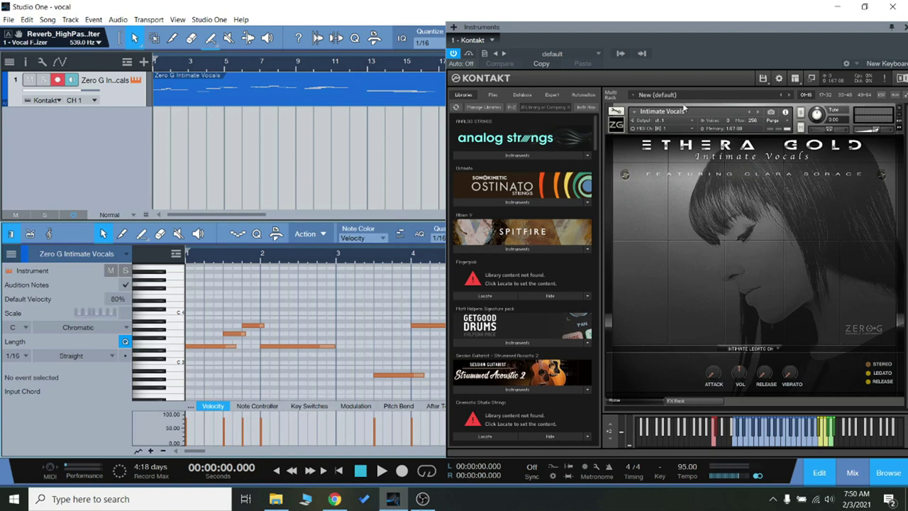
- Move the Kontakt window to show the whole instrument, then return to the mixer and reopen Vocal Finalizer
left_click_drag(749, 27, 630, 32)
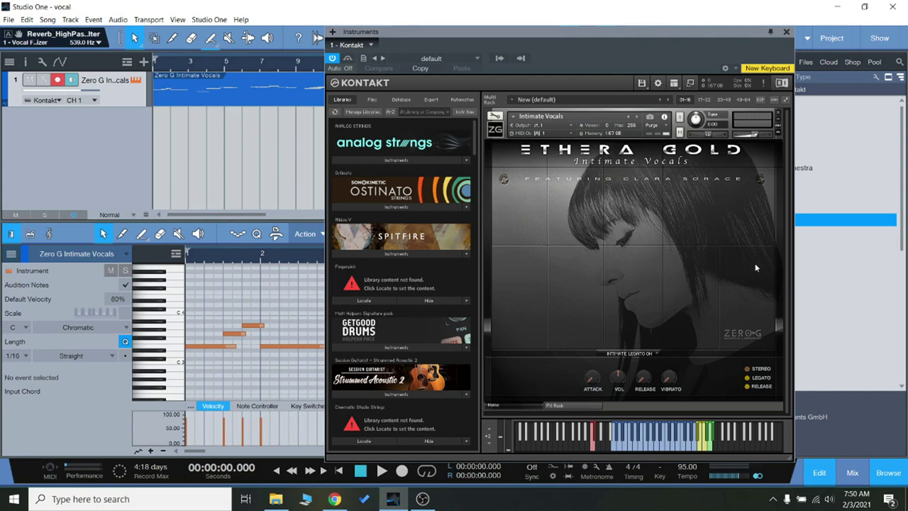
left_click(851, 472)
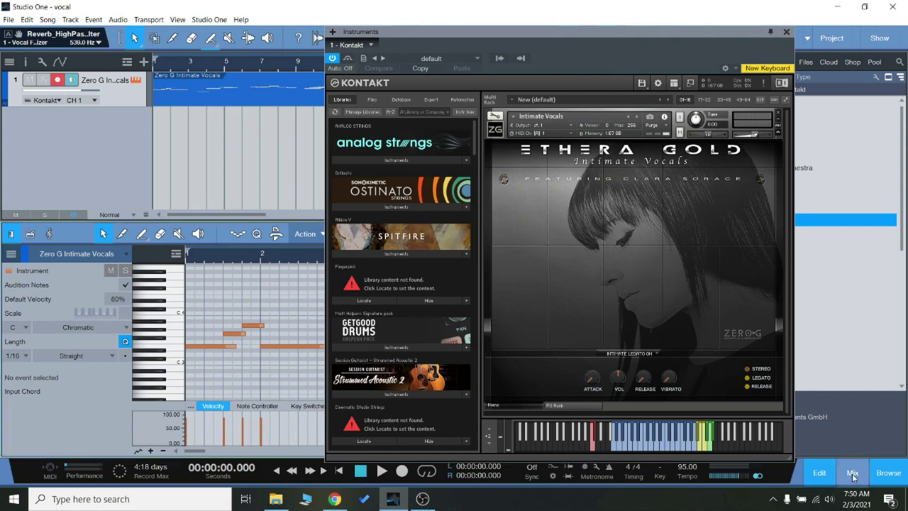
left_click(251, 219)
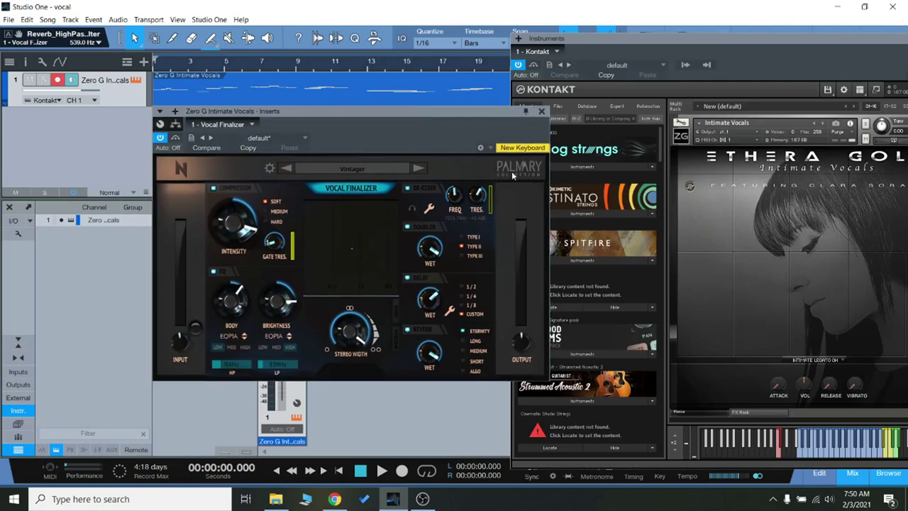
- Reposition the Vocal Finalizer window and look at its preset browser, closing it without loading a preset
left_click_drag(371, 123, 384, 118)
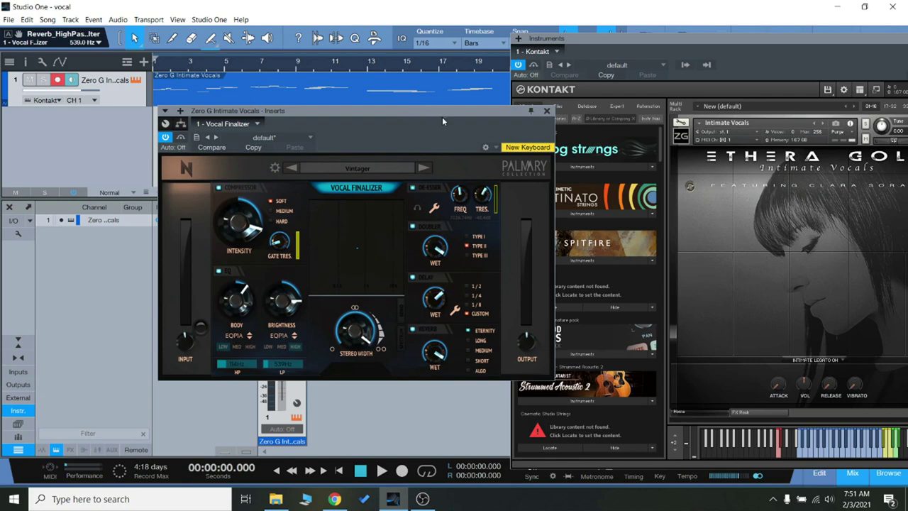
left_click_drag(442, 117, 447, 115)
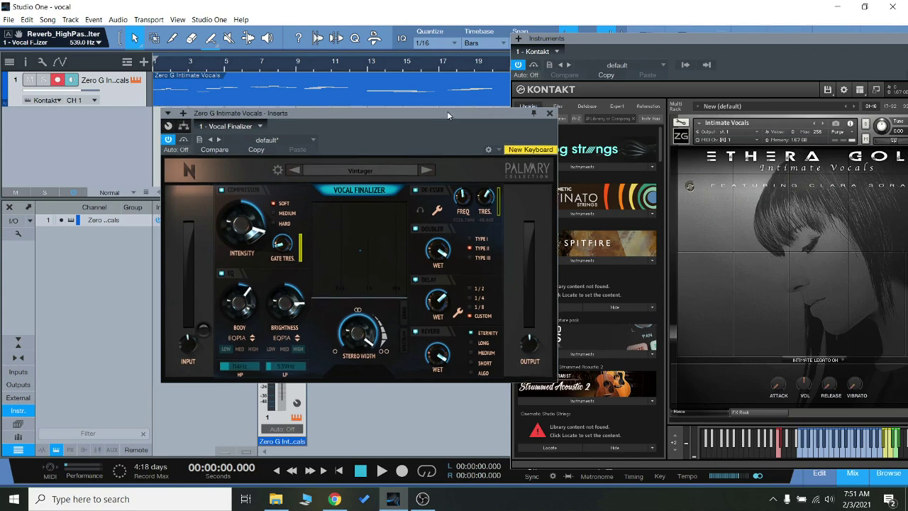
left_click(356, 170)
left_click_drag(418, 128, 404, 130)
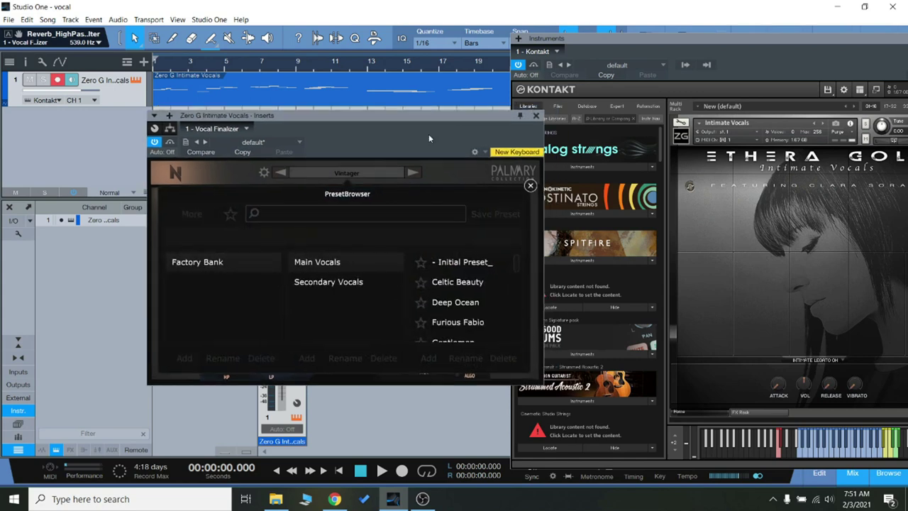
left_click(532, 186)
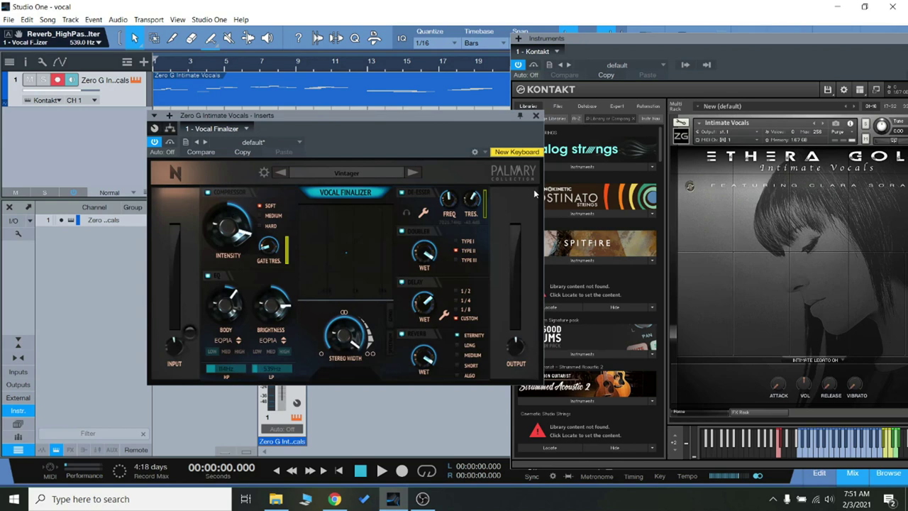